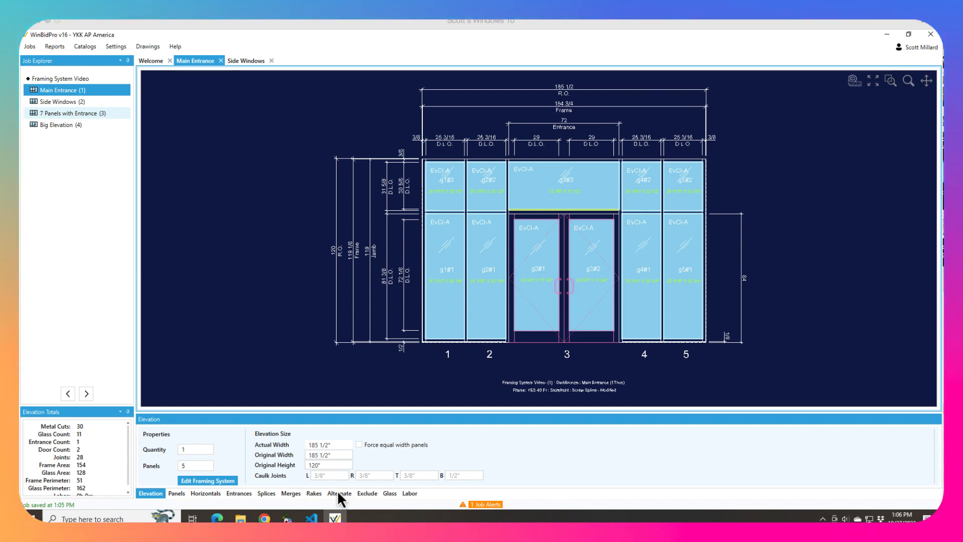
# Open the Main Entrance elevation's framing system for editing and display its component assemblies.
pyautogui.click(210, 483)
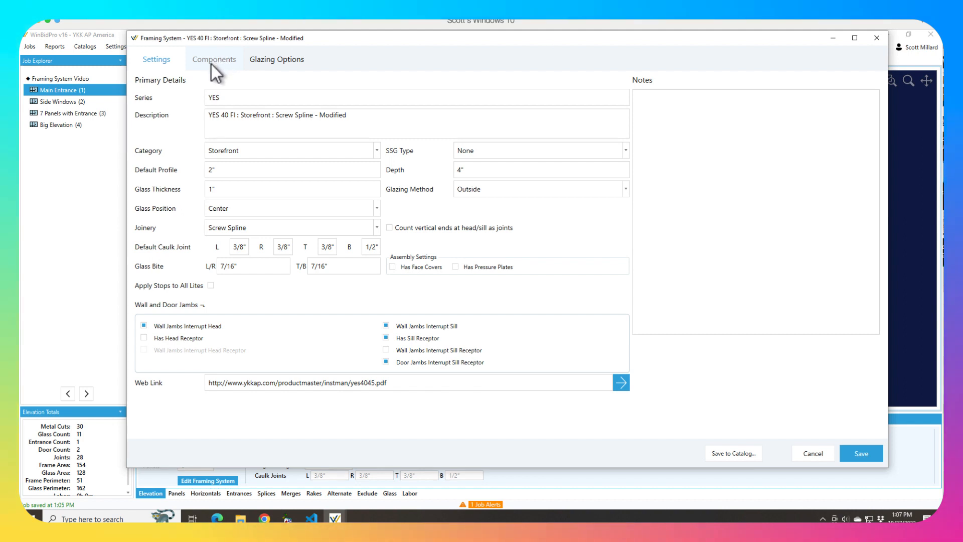
pyautogui.hotkey('ctrl', 'Tab')
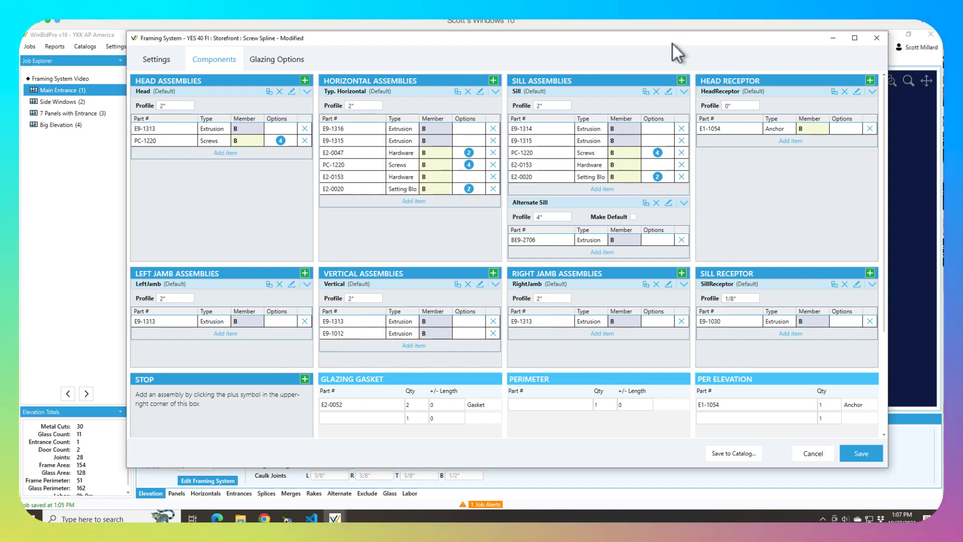
pyautogui.moveTo(672, 44); pyautogui.dragTo(651, 350)
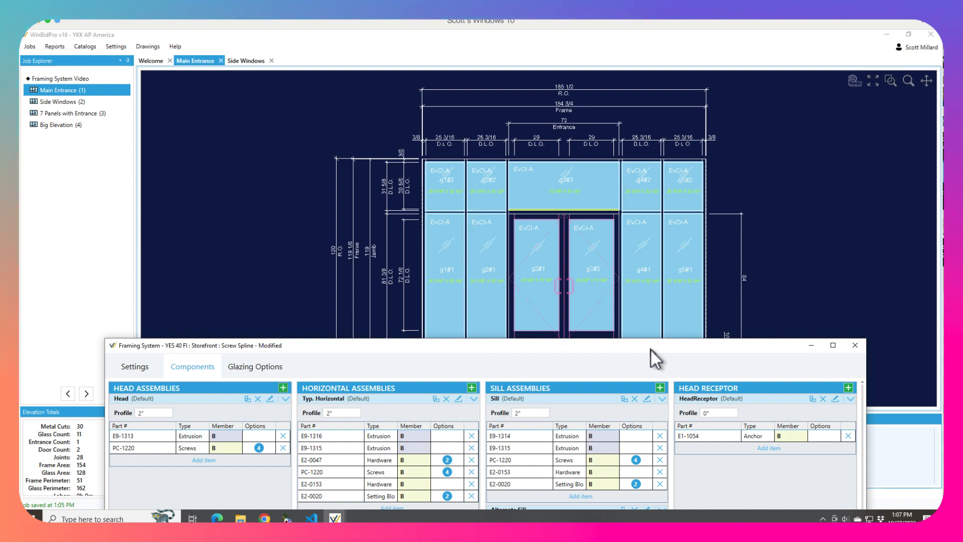
pyautogui.moveTo(650, 348); pyautogui.dragTo(650, 349)
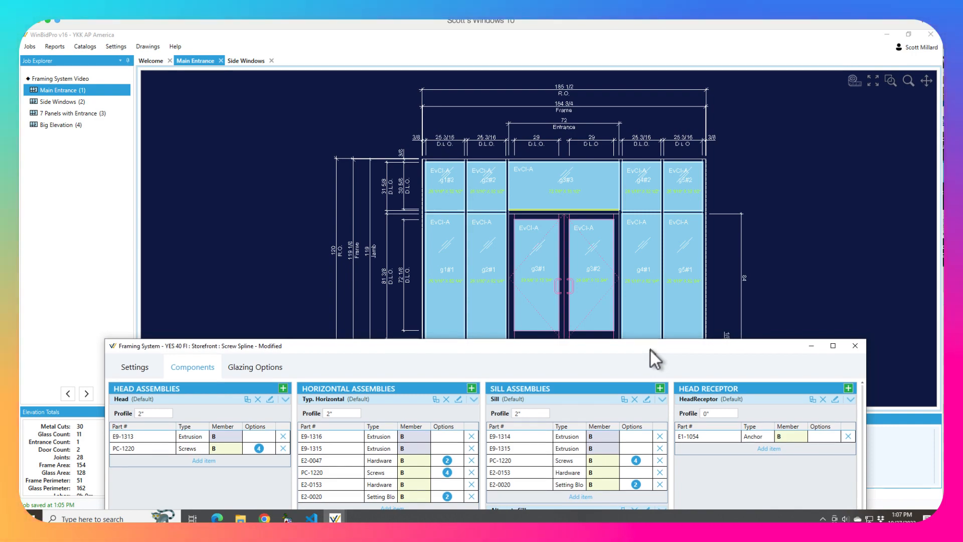
pyautogui.moveTo(650, 350); pyautogui.dragTo(636, 46)
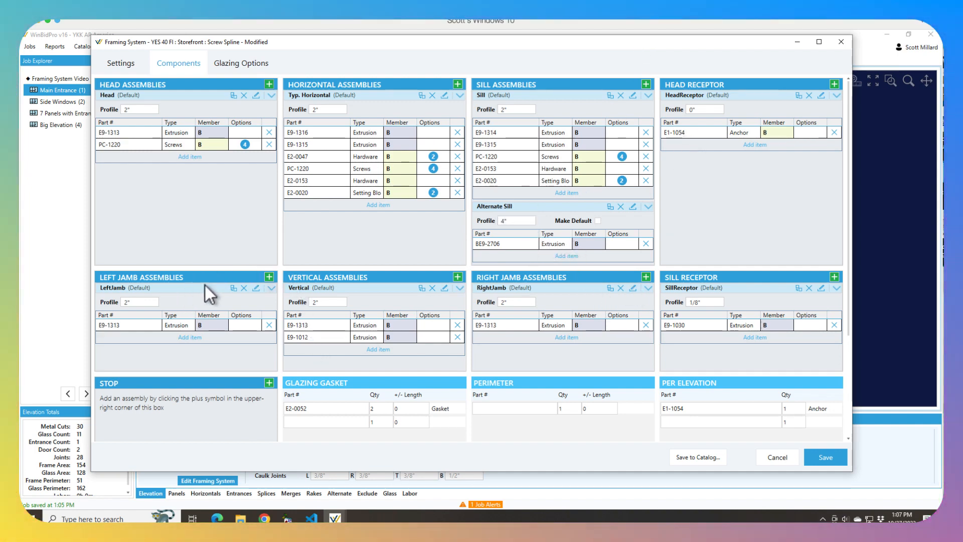
# Create a new left jamb assembly named "Corner Post" with a 4" profile.
pyautogui.click(270, 278)
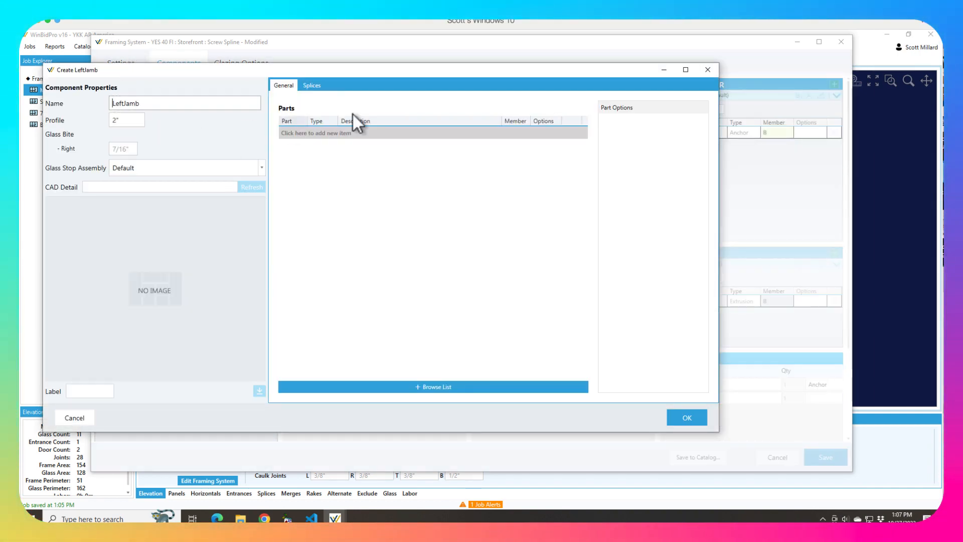
pyautogui.write('COrn')
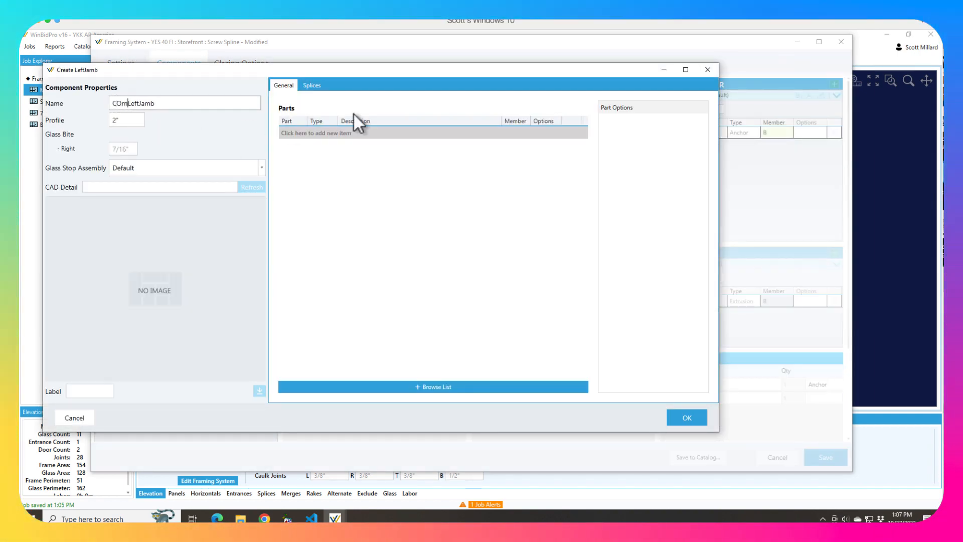
pyautogui.press('BackSpace')
pyautogui.press('BackSpace')
pyautogui.press('BackSpace')
pyautogui.write('orn')
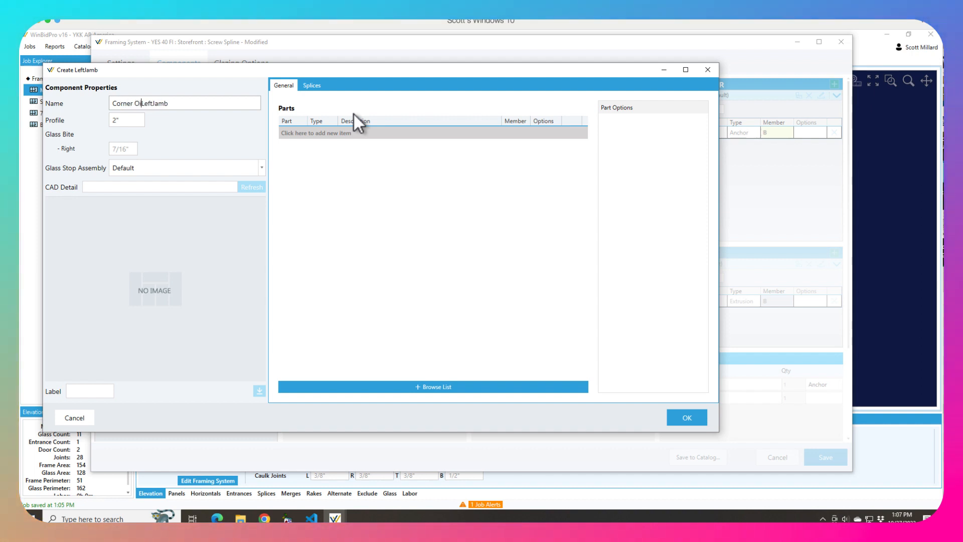
pyautogui.write('er')
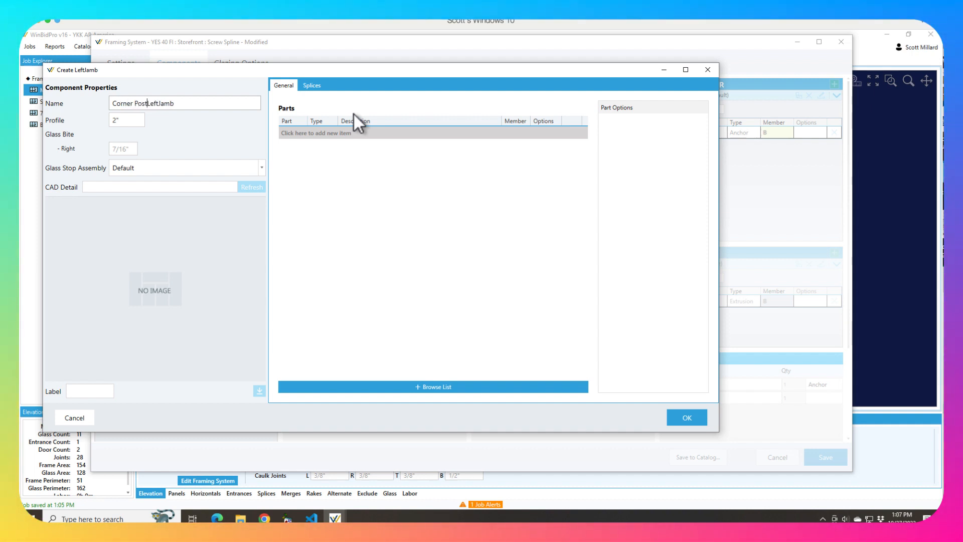
pyautogui.write(' Post')
pyautogui.press('Delete')
pyautogui.press('Delete')
pyautogui.press('Delete')
pyautogui.press('Delete')
pyautogui.press('Delete')
pyautogui.press('Delete')
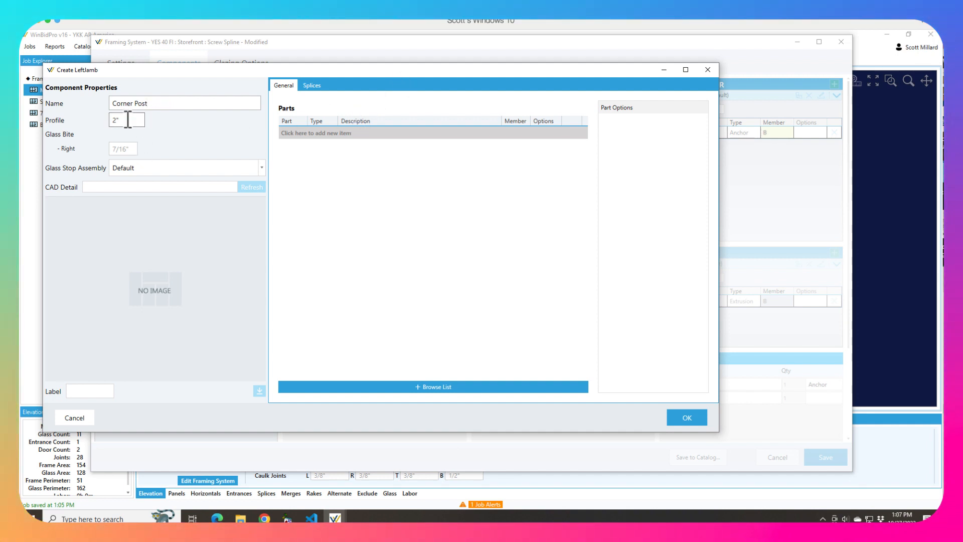
pyautogui.click(112, 120)
pyautogui.write('4')
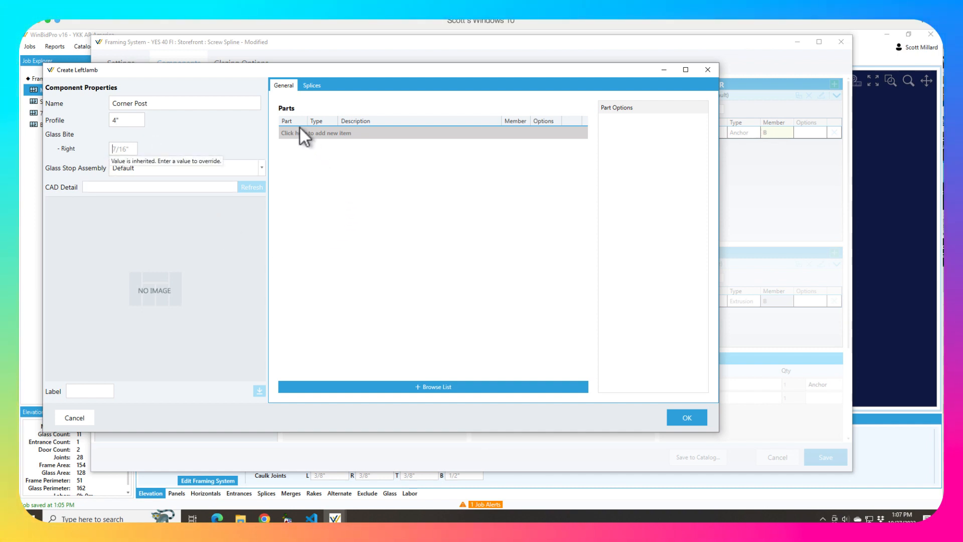
# Search the parts for "corner" and add the BE9-1710 90 DEG. CORNER MULLION extrusion to the Corner Post assembly.
pyautogui.click(418, 388)
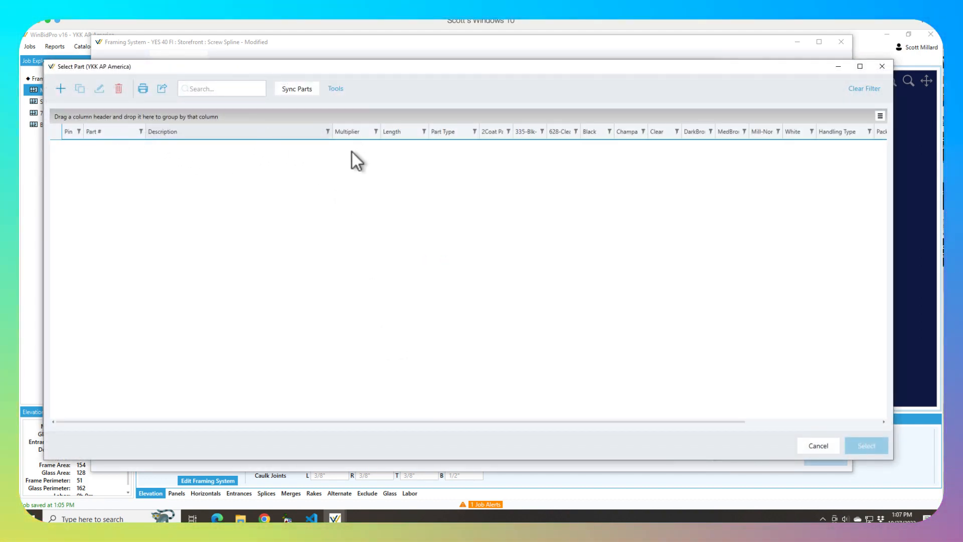
pyautogui.click(214, 88)
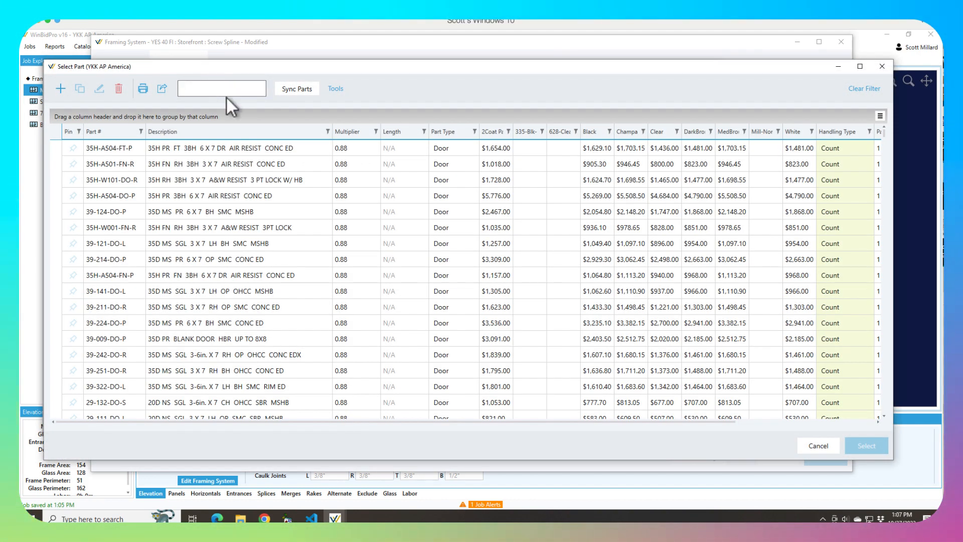
pyautogui.write('co')
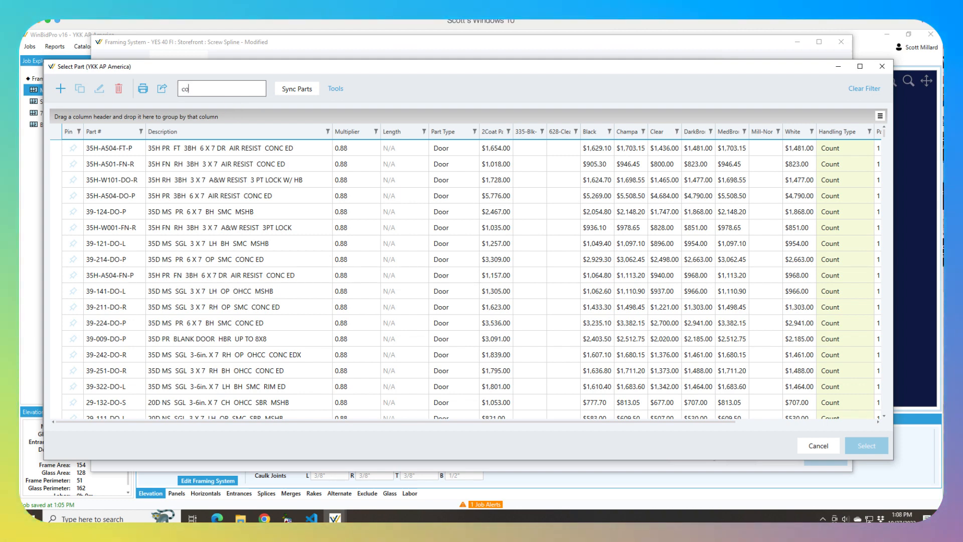
pyautogui.write('rner')
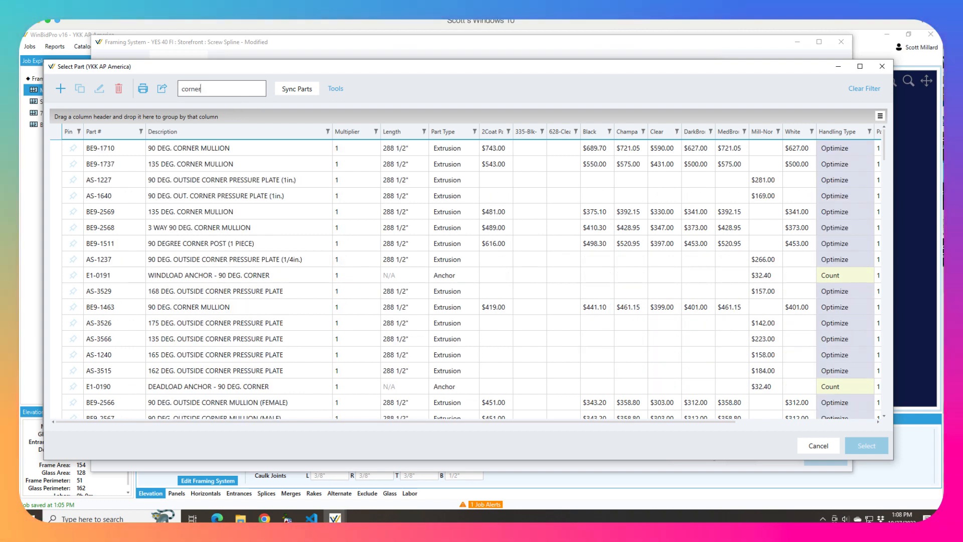
pyautogui.click(164, 150)
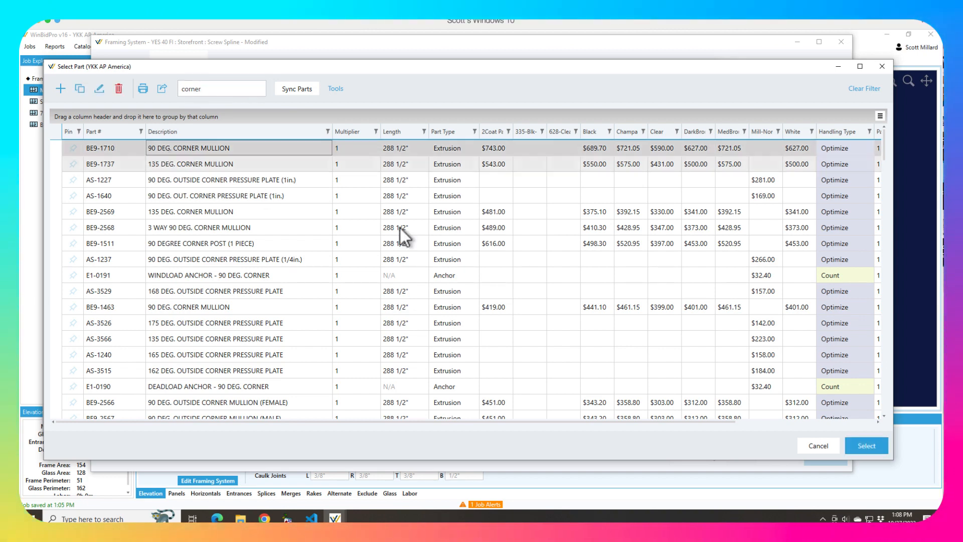
pyautogui.click(867, 445)
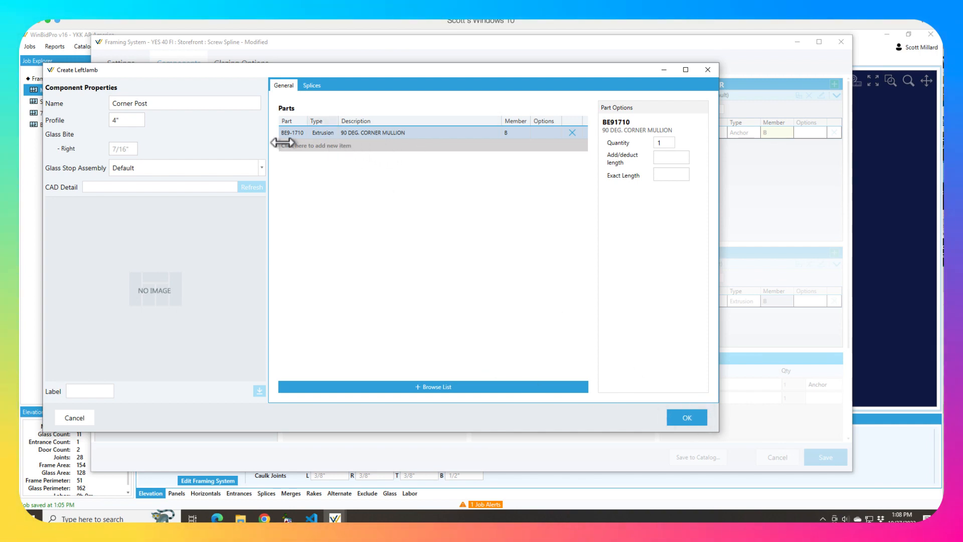
pyautogui.click(686, 417)
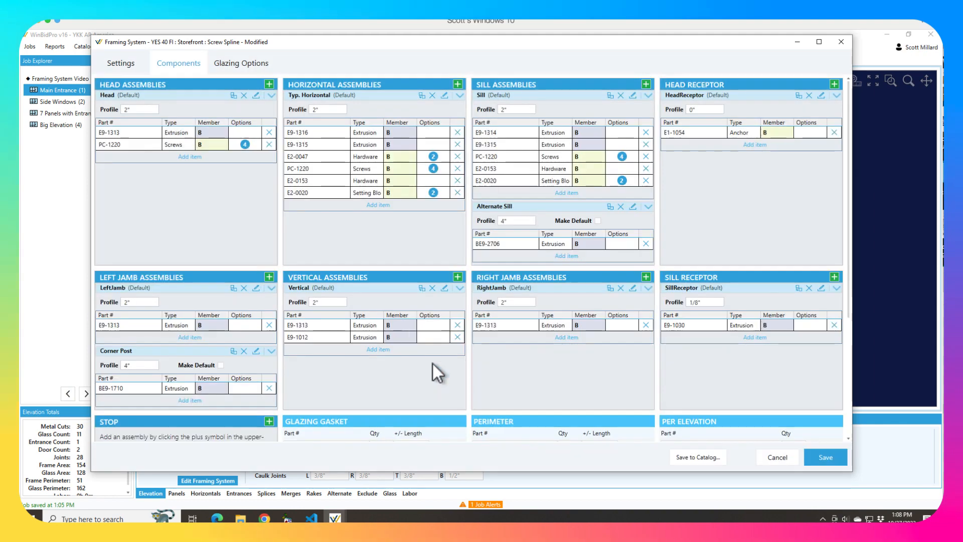
# Review the remaining component assemblies and save the Main Entrance framing system.
pyautogui.scroll(-1, 387, 281)
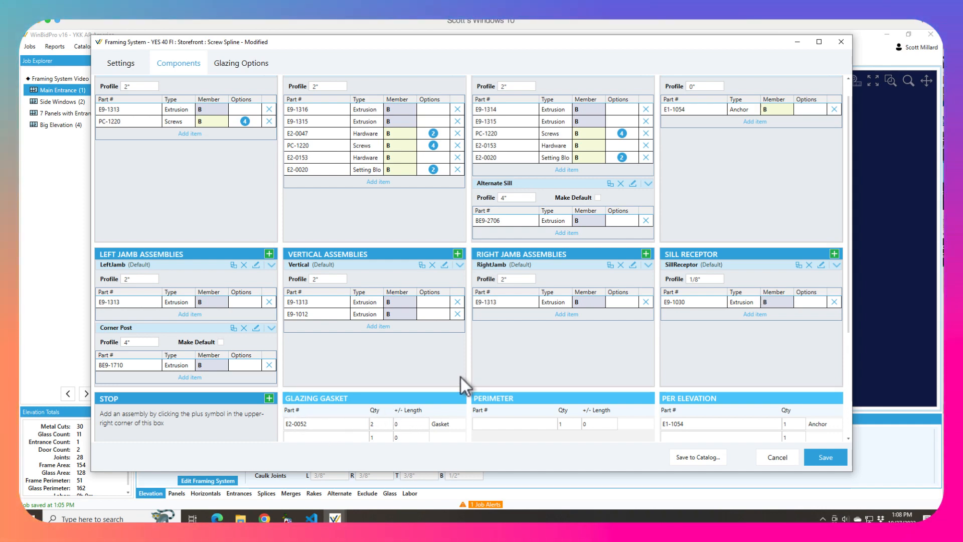
pyautogui.scroll(-3, 470, 403)
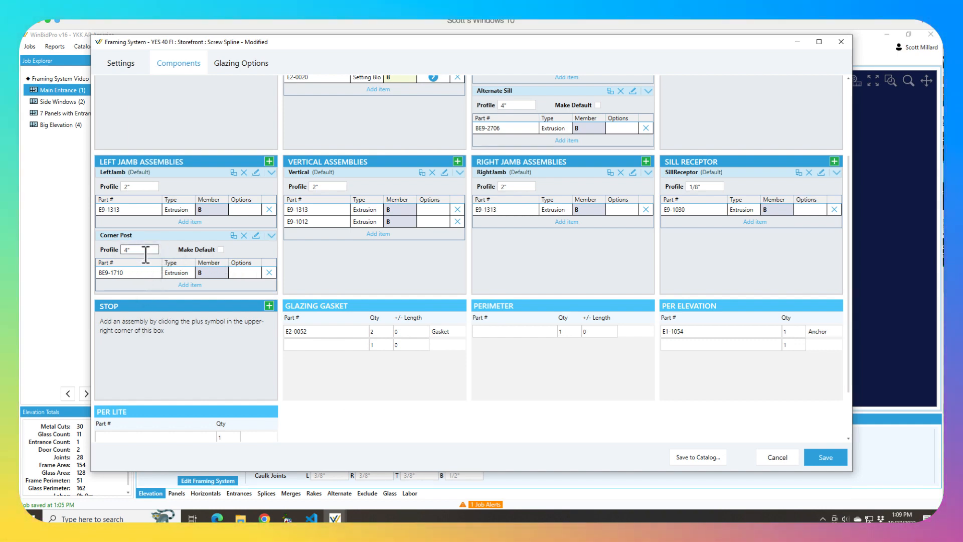
pyautogui.click(302, 344)
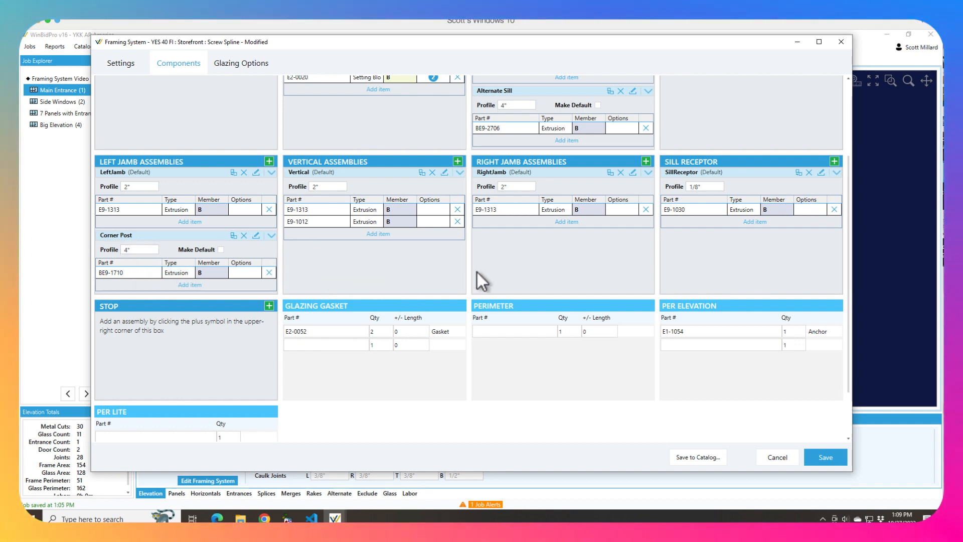
pyautogui.click(820, 458)
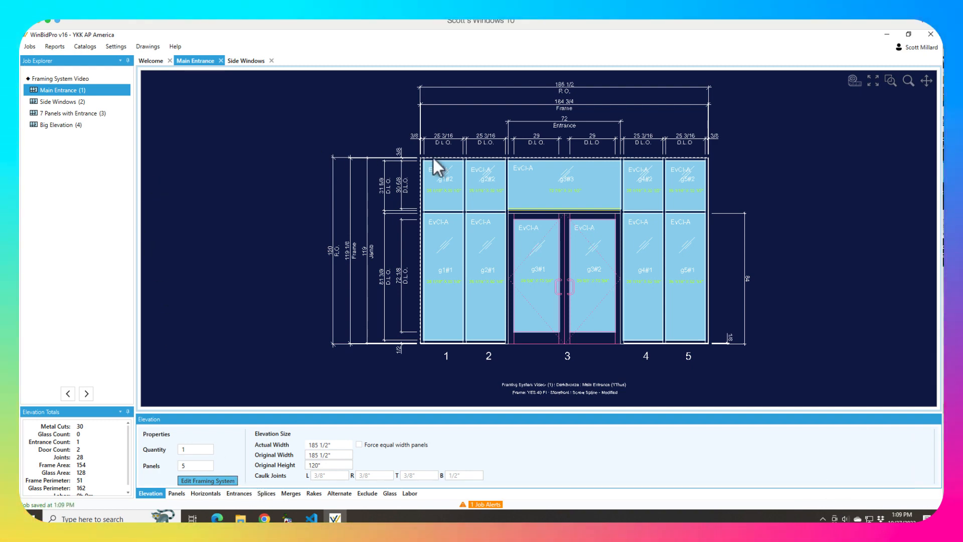
# Assign the Corner Post alternate assembly to the left jamb of the Main Entrance elevation and save it.
pyautogui.click(341, 493)
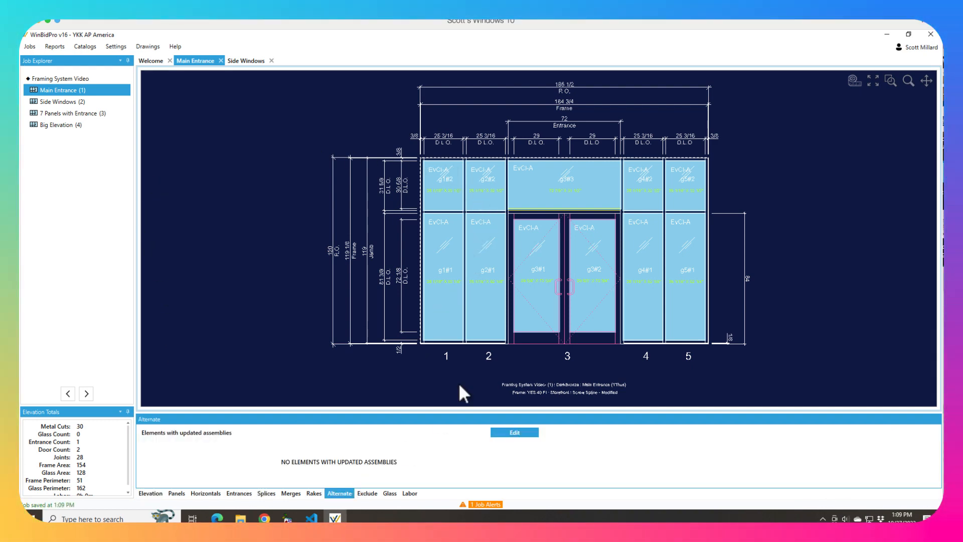
pyautogui.click(516, 432)
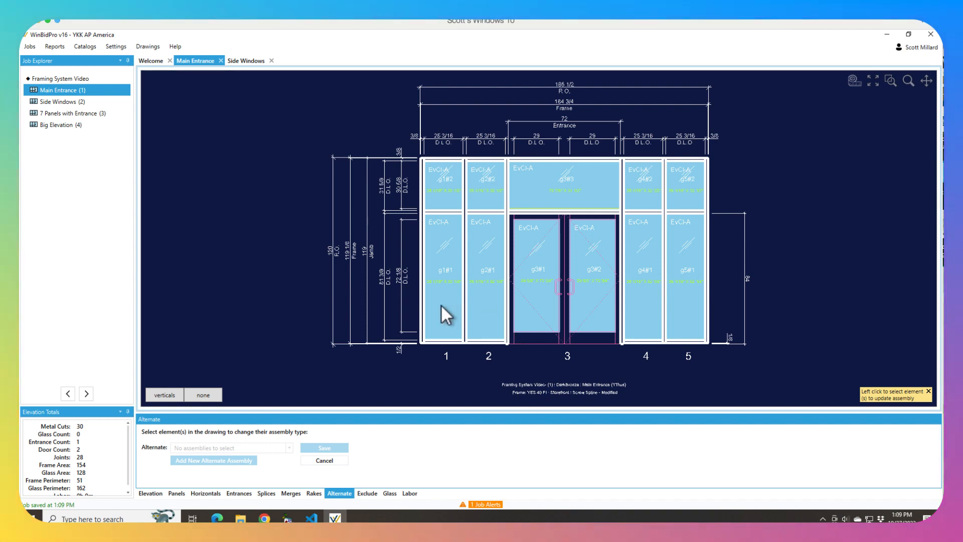
pyautogui.click(423, 232)
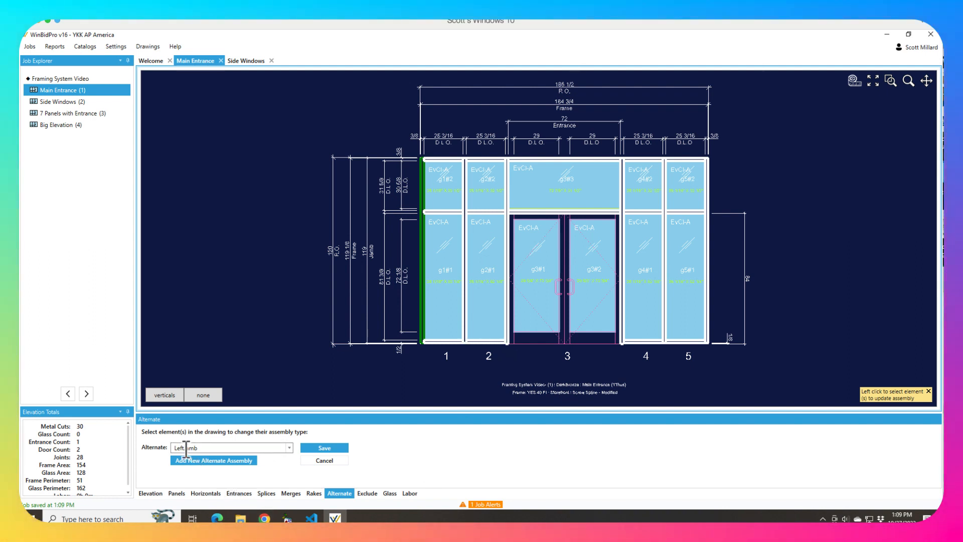
pyautogui.click(290, 448)
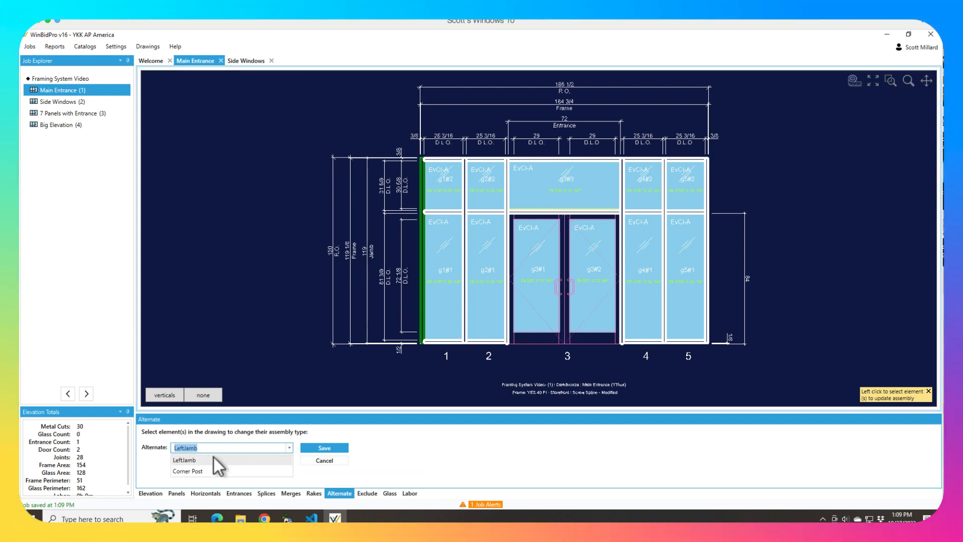
pyautogui.click(196, 470)
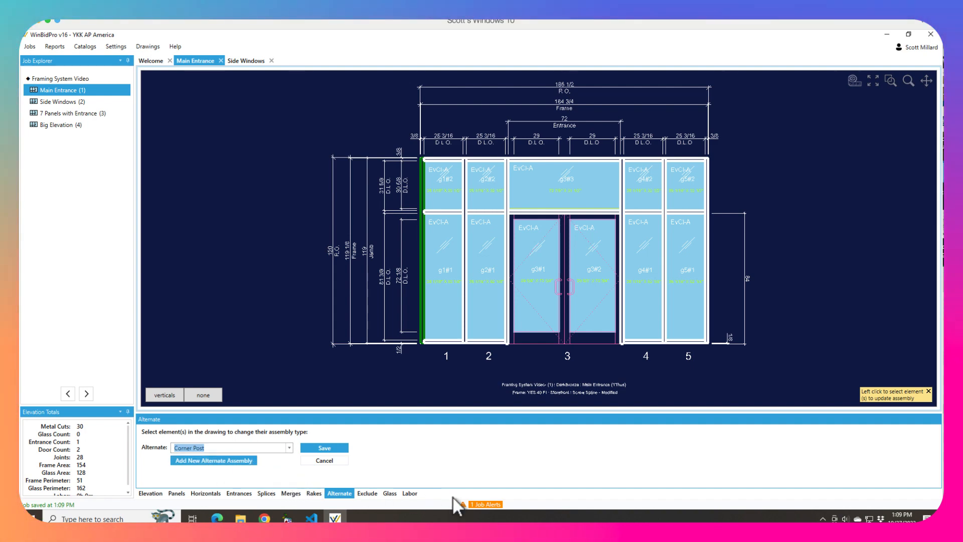
pyautogui.click(330, 446)
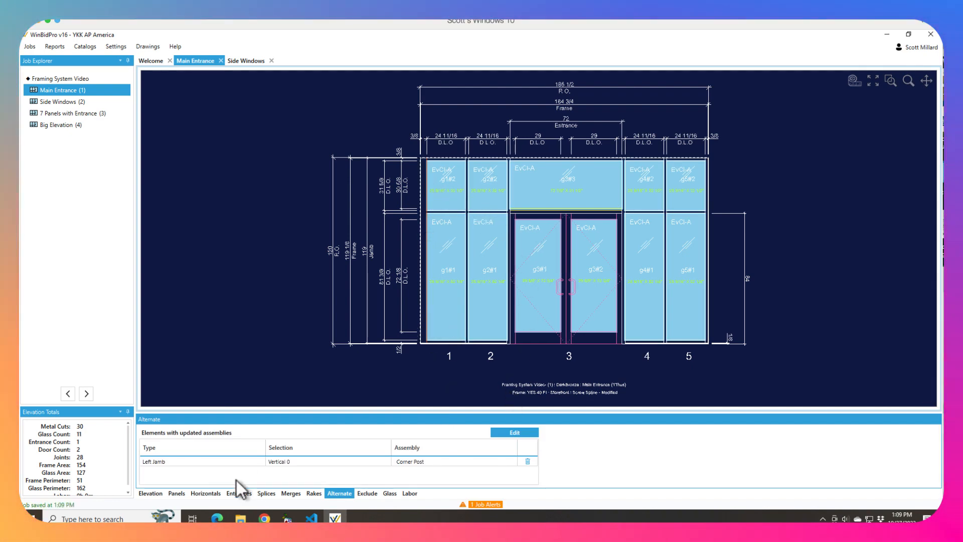
# Switch to the Side Windows elevation and select its right jamb for an alternate assembly change.
pyautogui.click(241, 59)
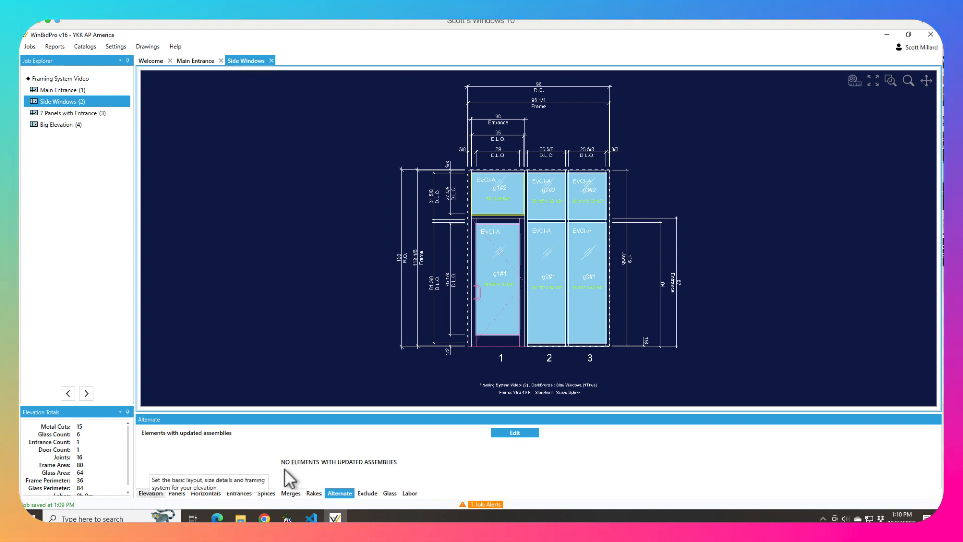
pyautogui.click(510, 432)
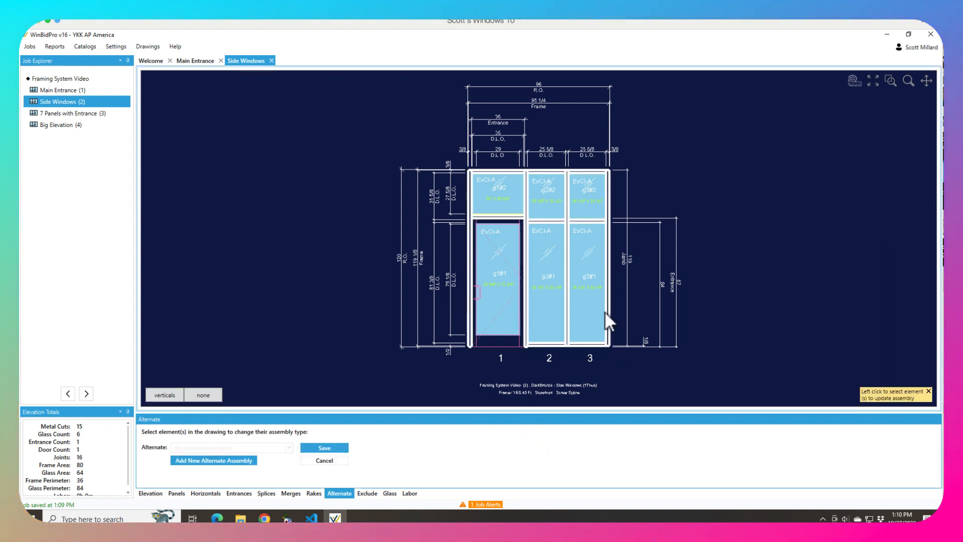
pyautogui.click(607, 270)
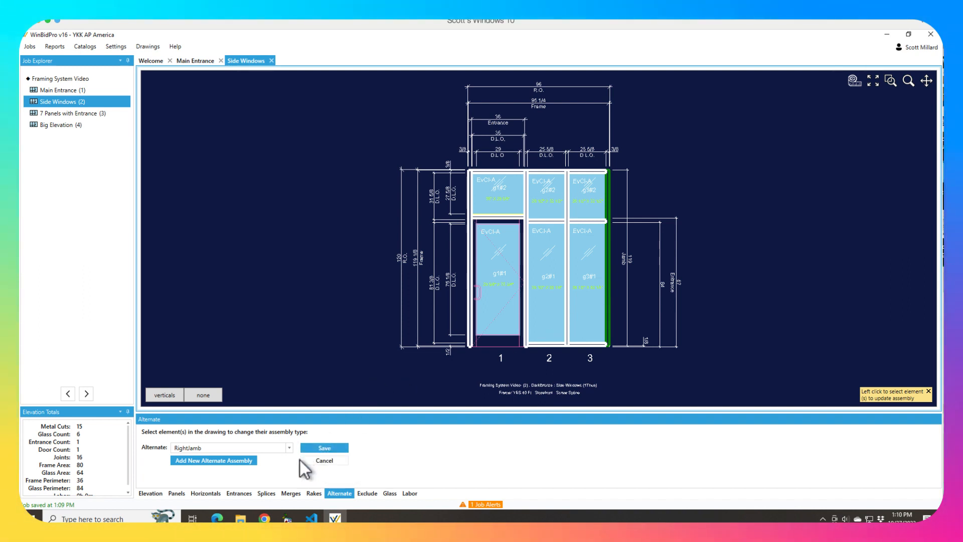
# Set the default right jamb assembly's profile to 4" in the Side Windows framing system and save it for the current elevation only.
pyautogui.click(150, 493)
pyautogui.click(215, 481)
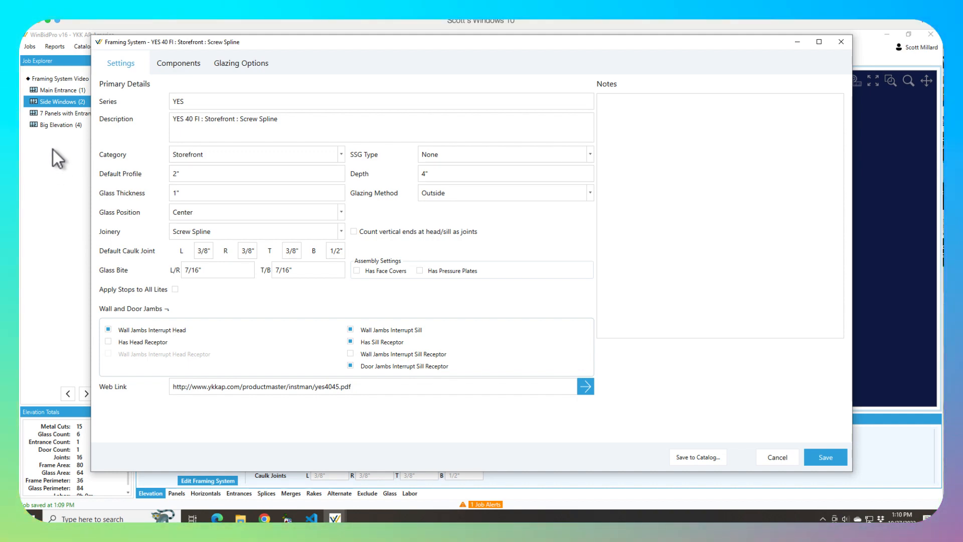
pyautogui.click(173, 64)
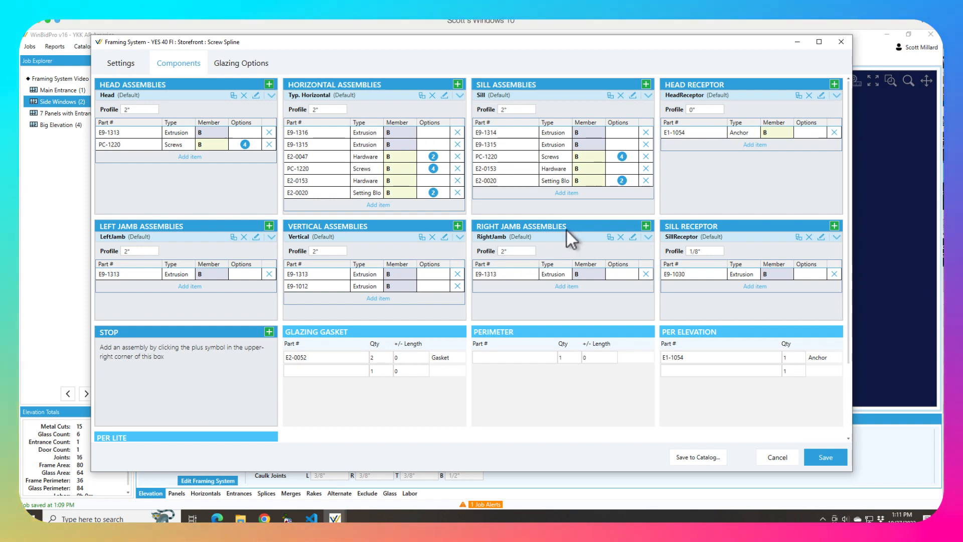
pyautogui.doubleClick(521, 250)
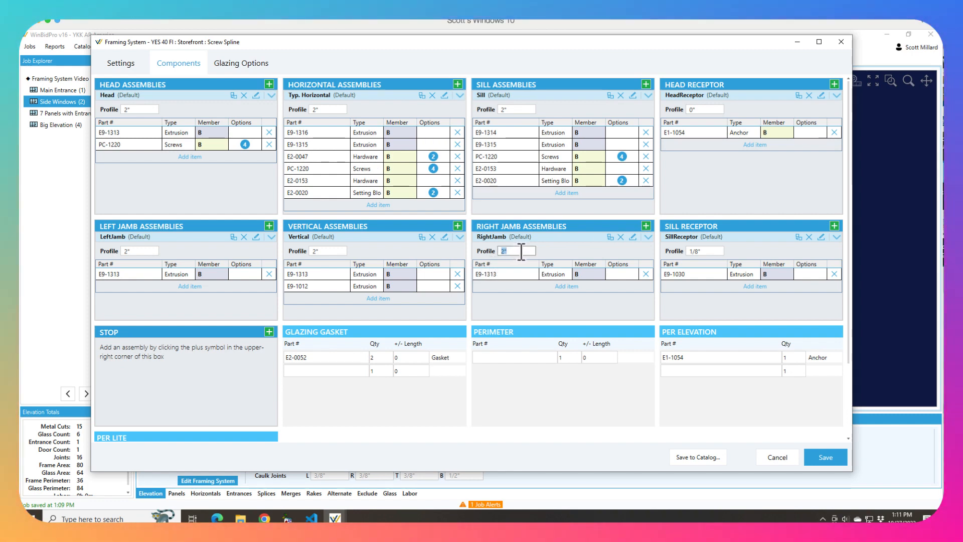
pyautogui.write('4')
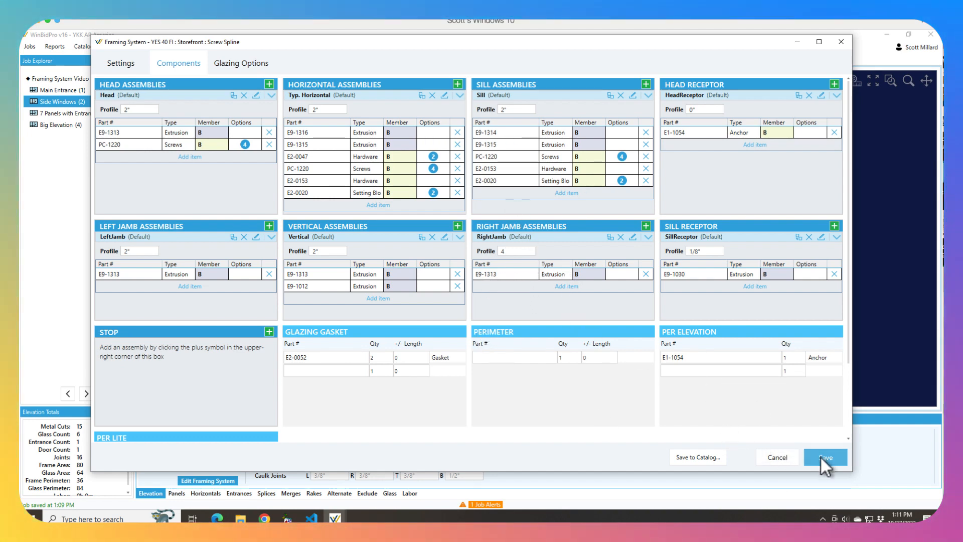
pyautogui.press('Tab')
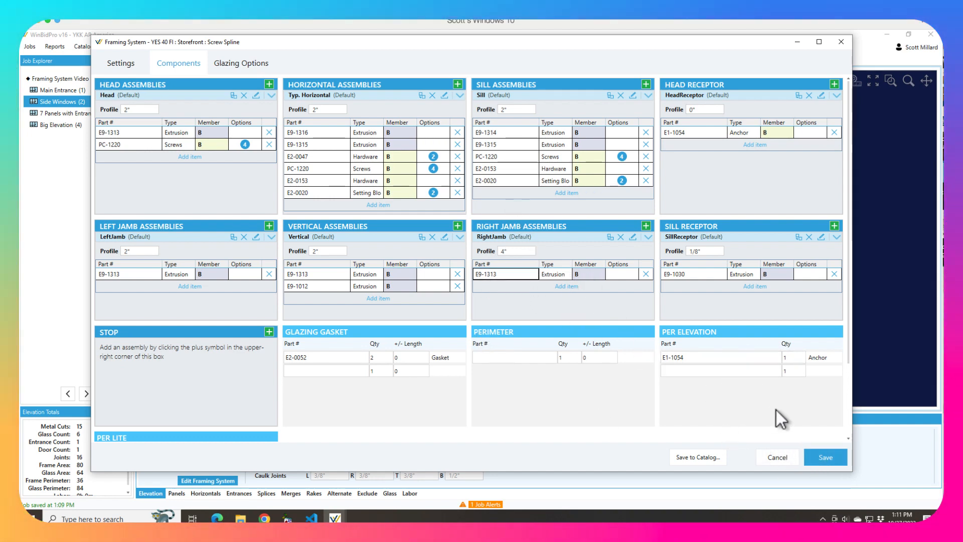
pyautogui.click(832, 455)
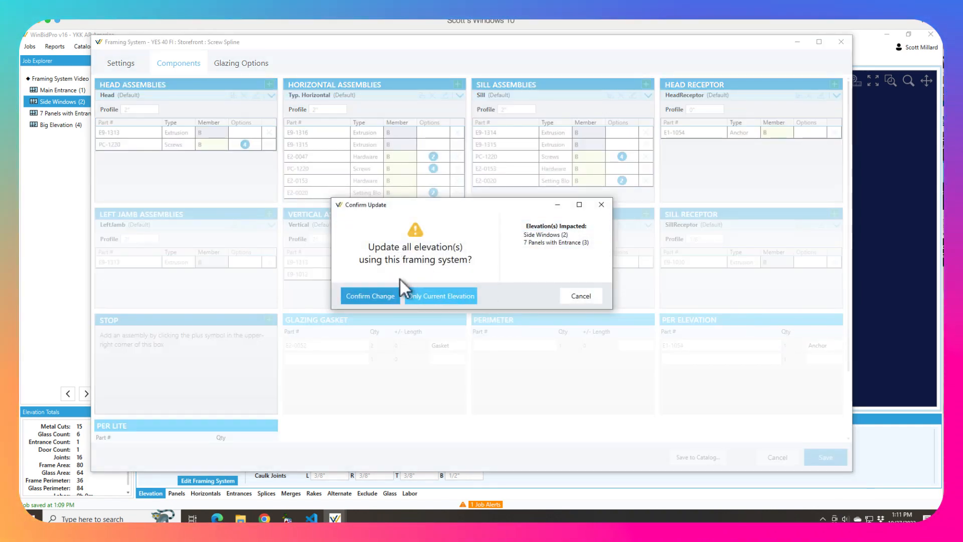
pyautogui.click(426, 295)
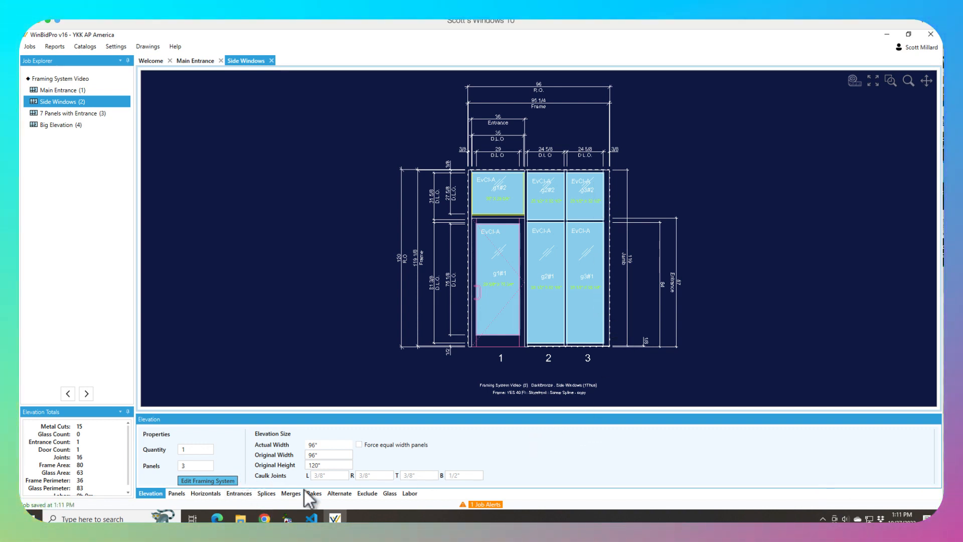
# Remove the E9-1313 extrusion from the right jamb assembly in the Side Windows framing system and save the system.
pyautogui.click(221, 481)
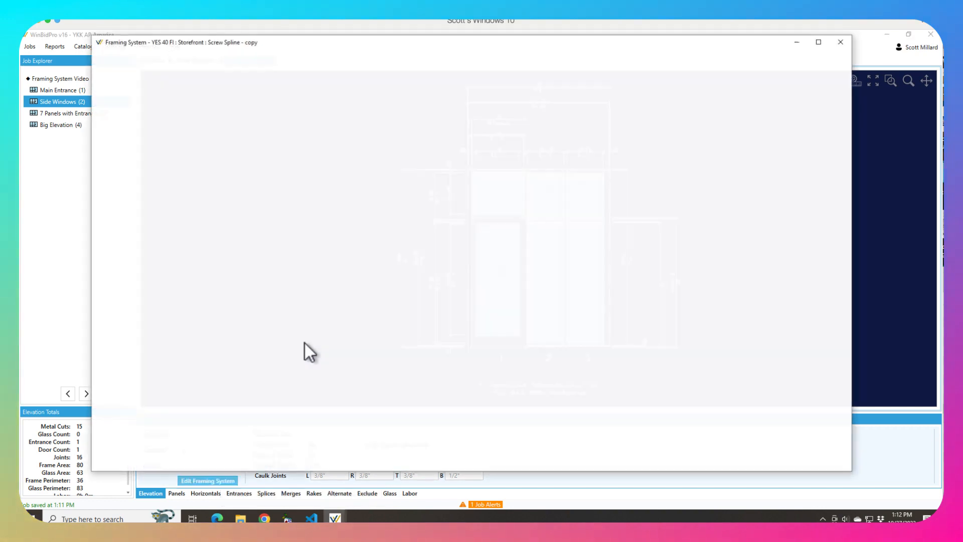
pyautogui.click(176, 64)
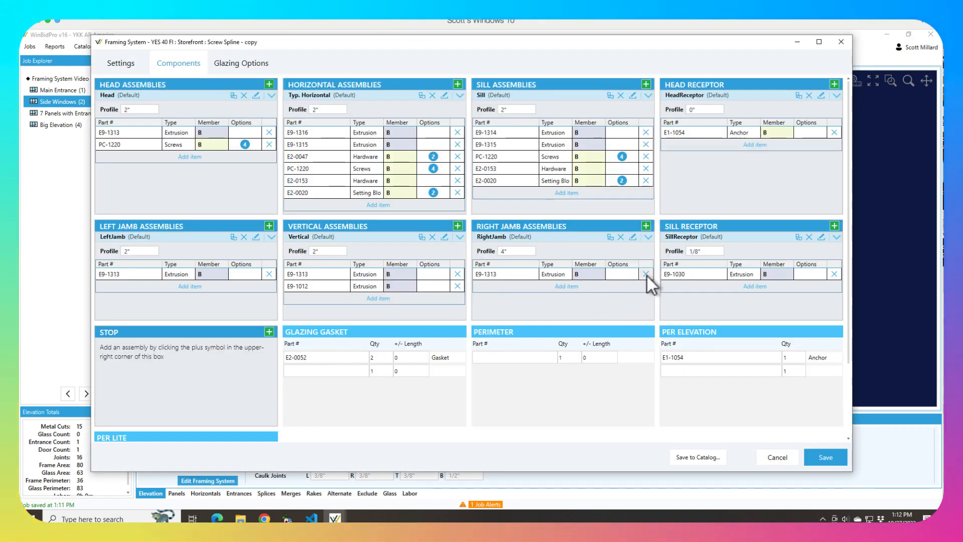
pyautogui.click(646, 274)
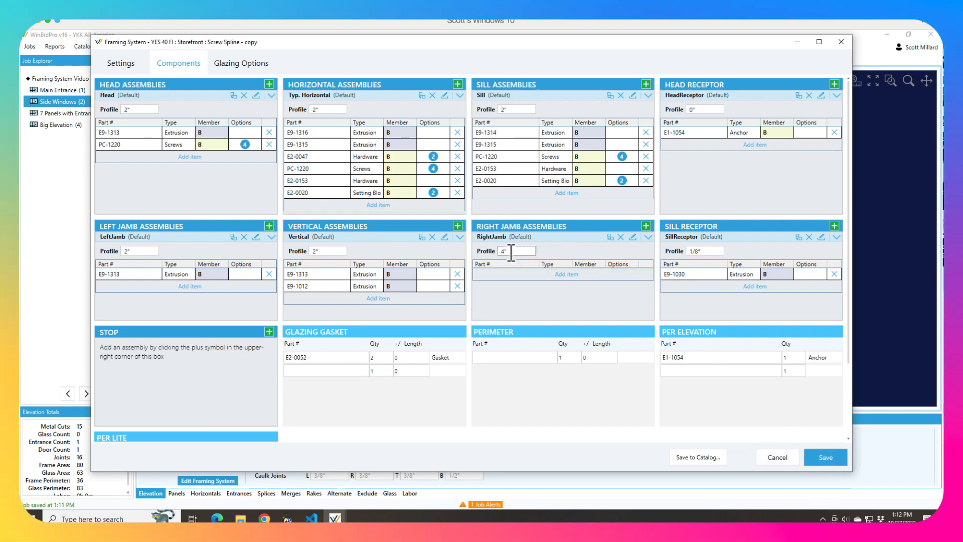
pyautogui.click(829, 455)
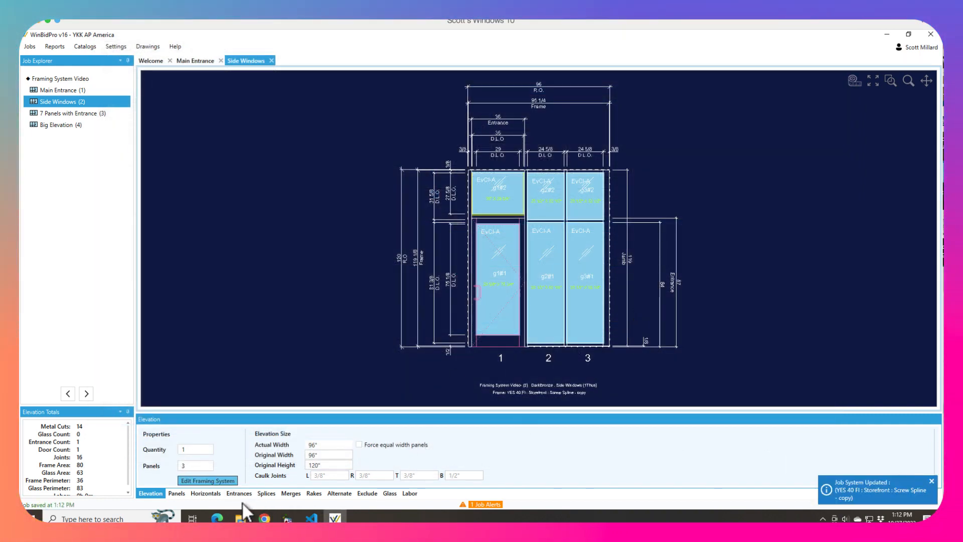
# Exclude the right jamb from the Side Windows elevation, save the exclusion, and inspect the jamb and caulk joint up close.
pyautogui.click(368, 493)
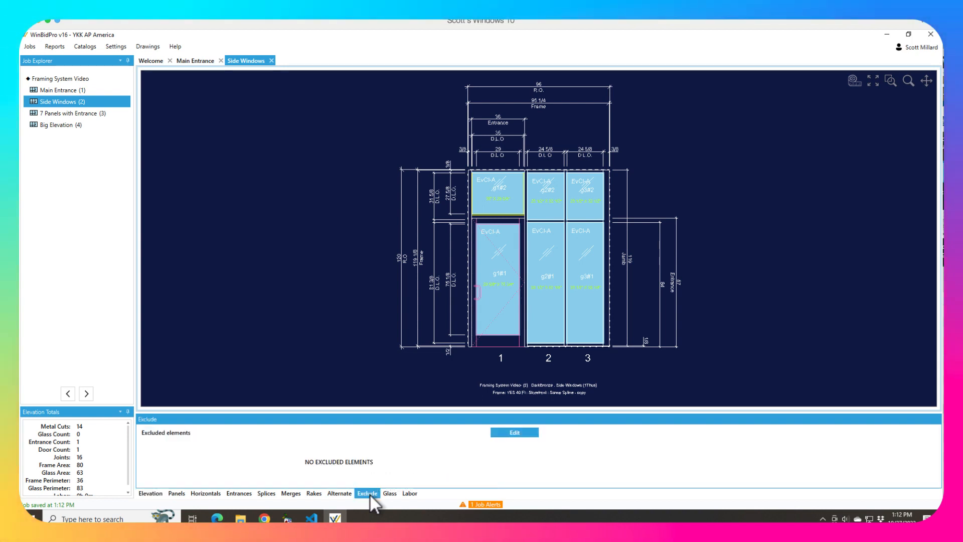
pyautogui.click(514, 433)
pyautogui.click(606, 291)
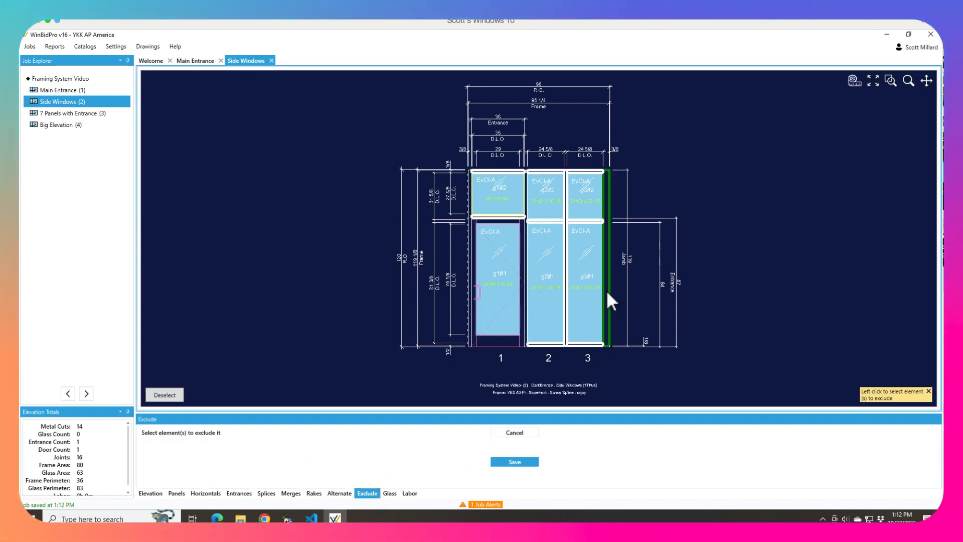
pyautogui.click(515, 462)
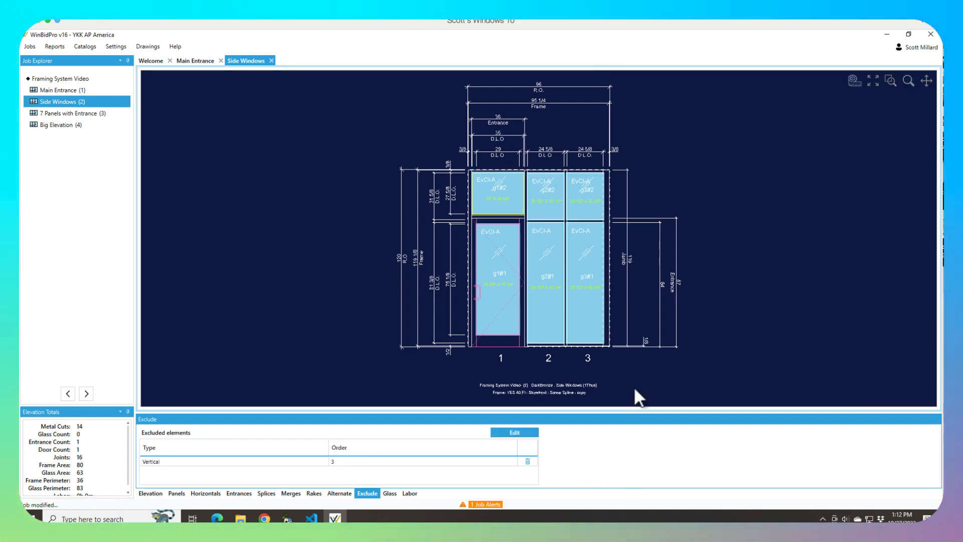
pyautogui.scroll(3, 621, 362)
pyautogui.scroll(3, 553, 211)
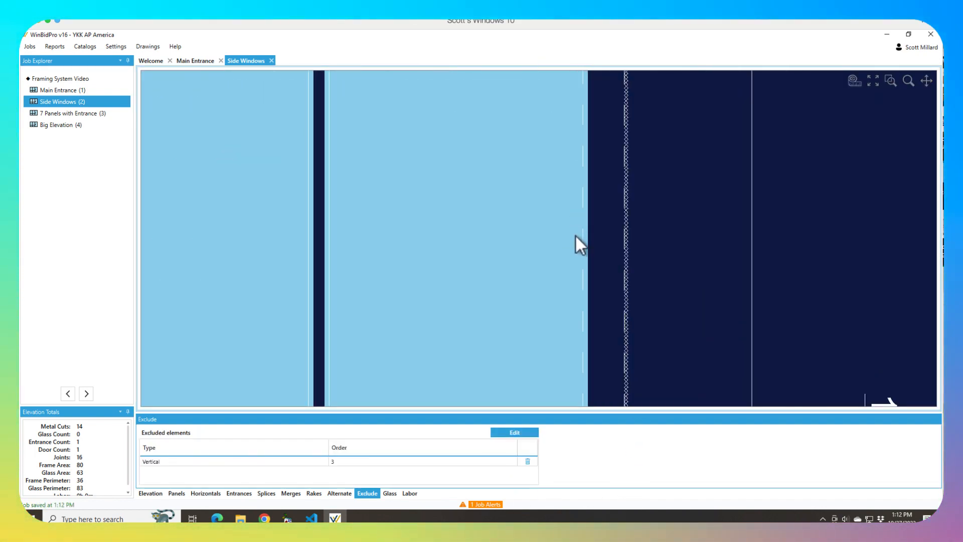
pyautogui.scroll(2, 588, 263)
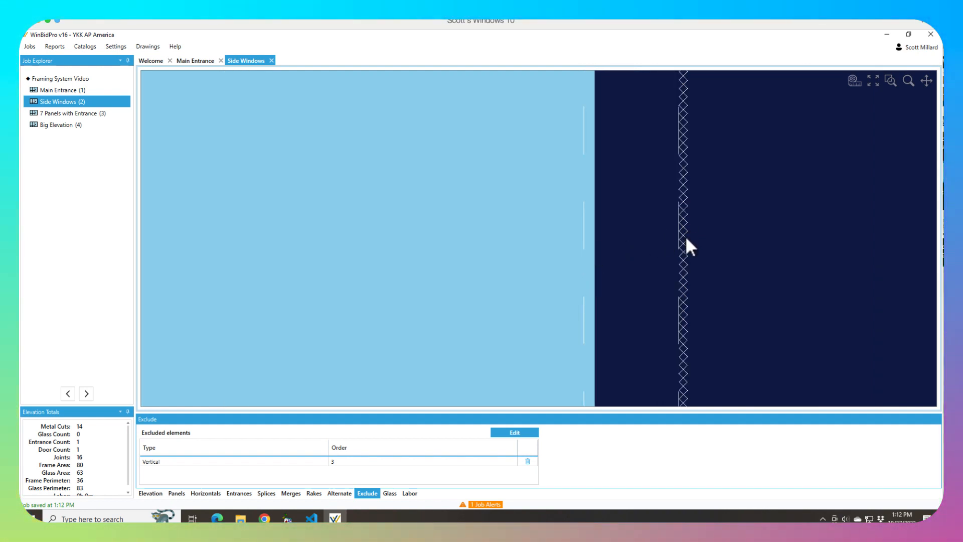
pyautogui.scroll(-3, 480, 395)
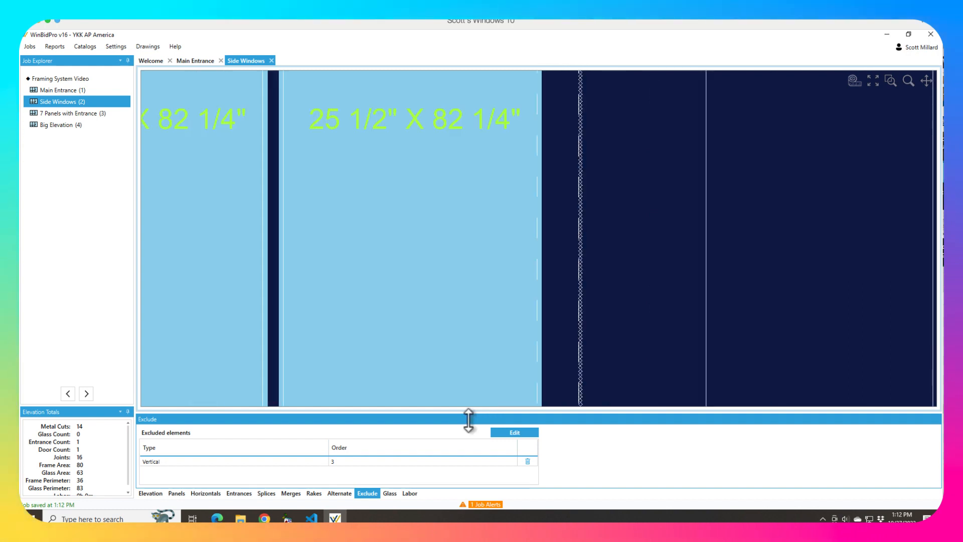
# Set the right caulk joint of the Side Windows elevation to 0" and inspect the jamb edge.
pyautogui.click(151, 494)
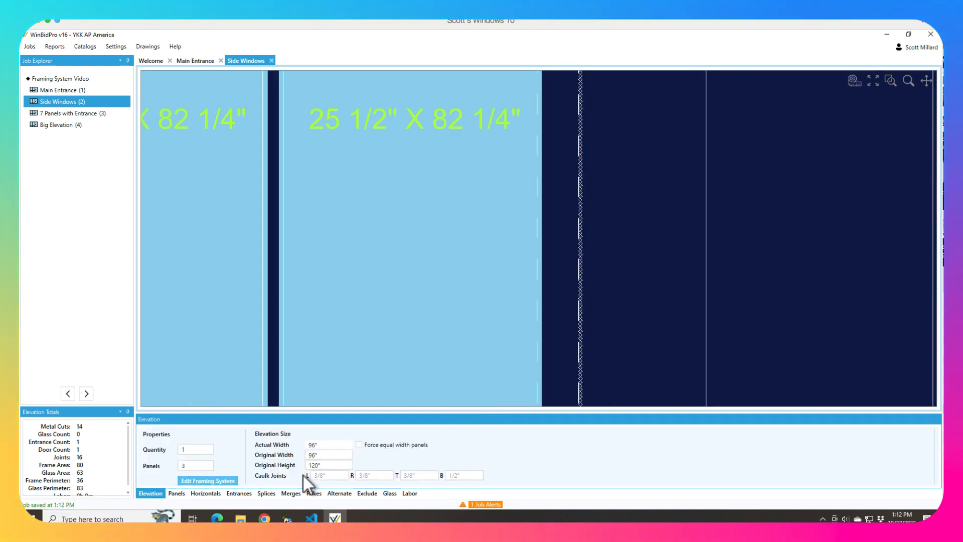
pyautogui.click(375, 475)
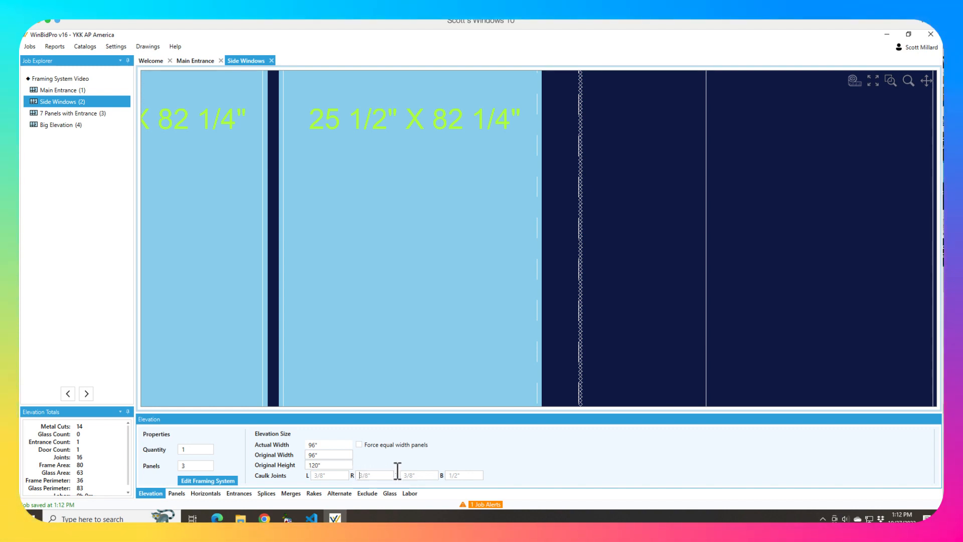
pyautogui.write('0')
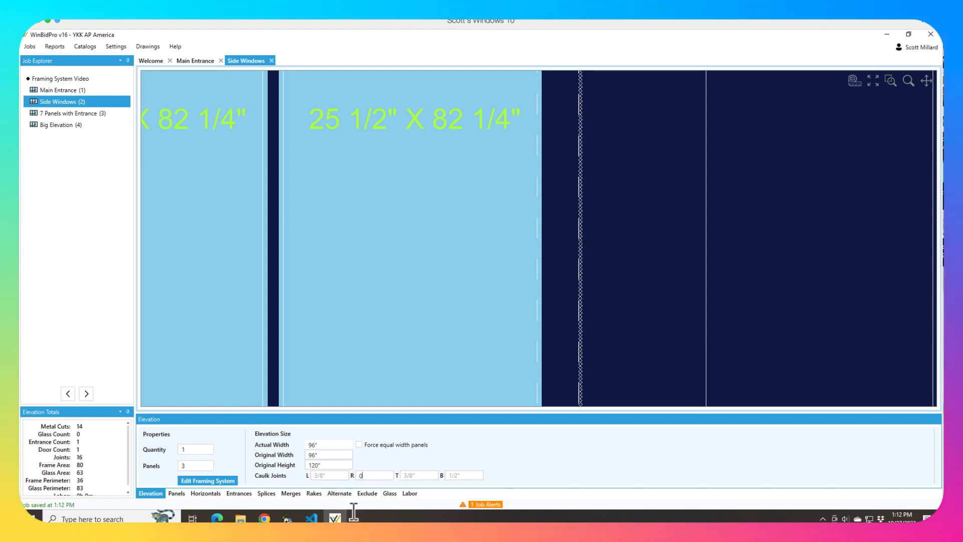
pyautogui.press('Tab')
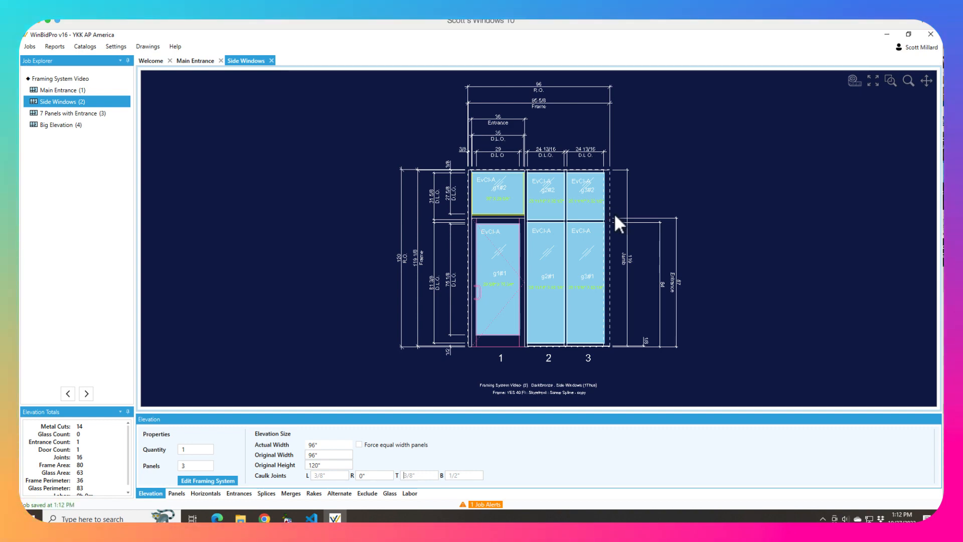
pyautogui.scroll(5, 614, 212)
pyautogui.scroll(-3, 613, 217)
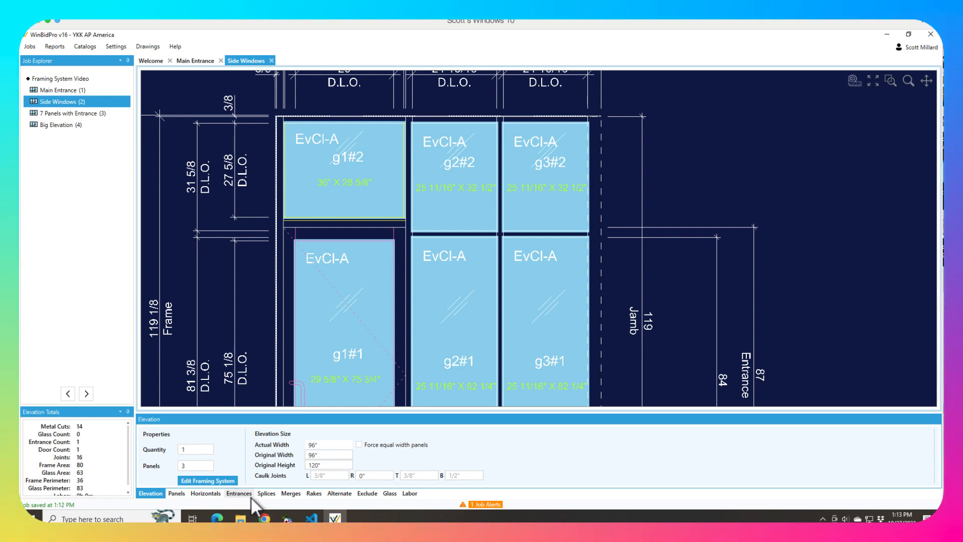
# Delete the vertical from the Side Windows elevation's excluded elements.
pyautogui.click(367, 493)
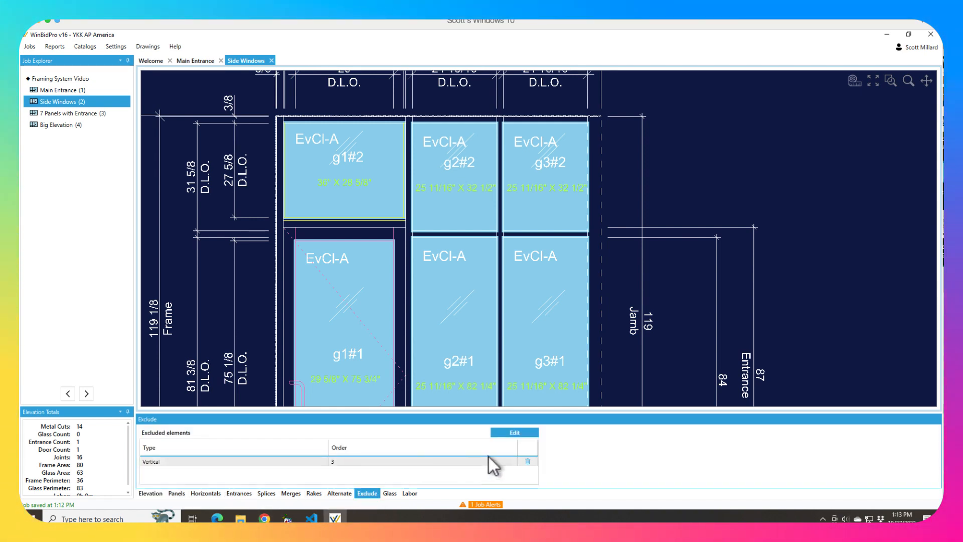
pyautogui.click(527, 460)
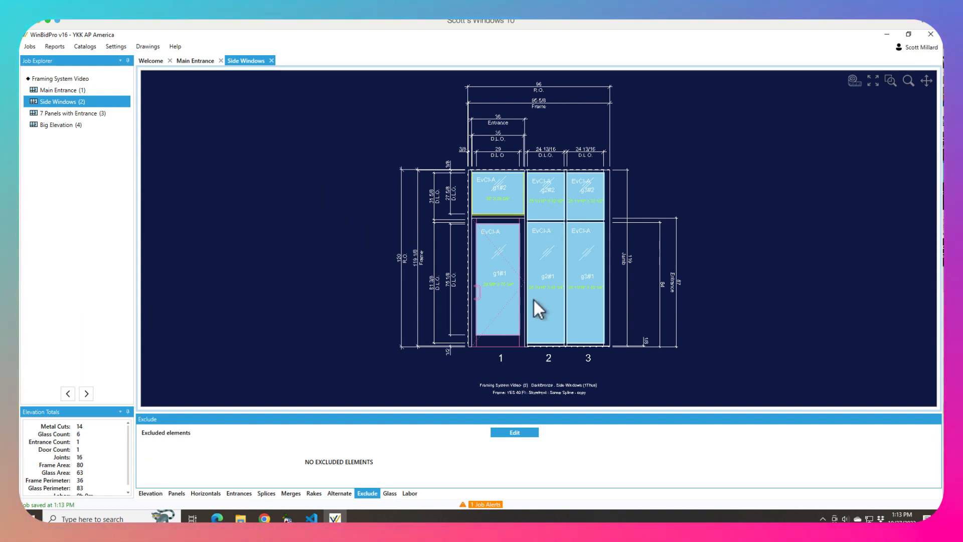
# Set the Main Entrance elevation's left caulk joint to 0" and review its alternate assemblies, returning to the Side Windows elevation.
pyautogui.click(191, 61)
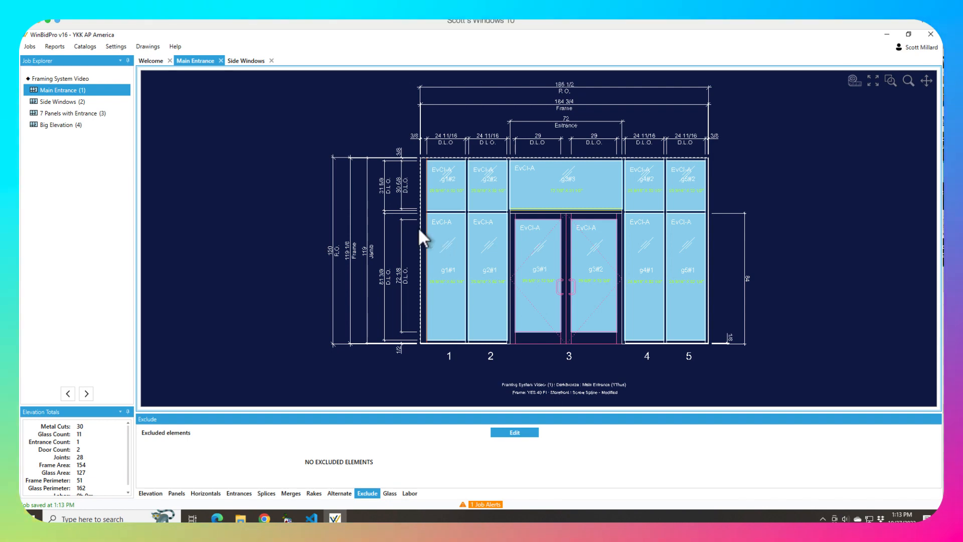
pyautogui.click(150, 494)
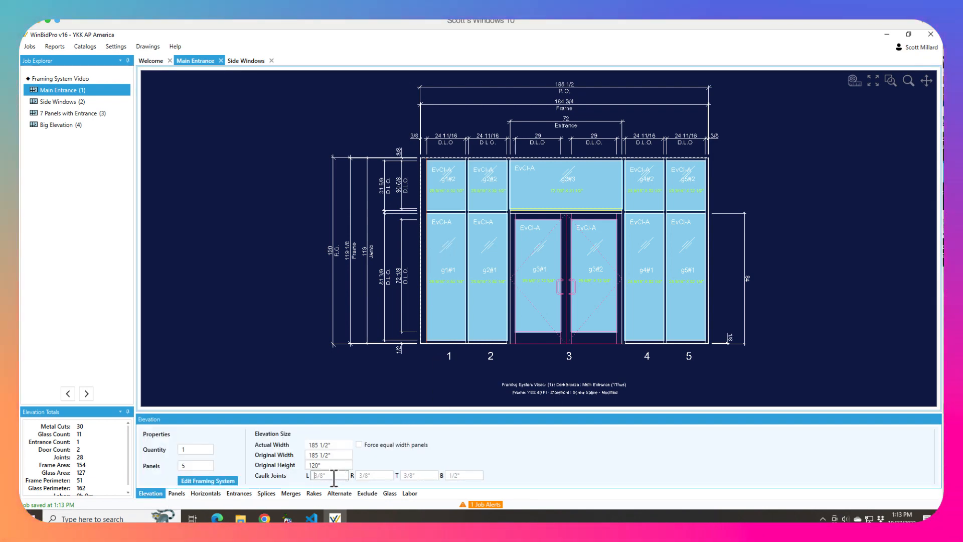
pyautogui.write('0')
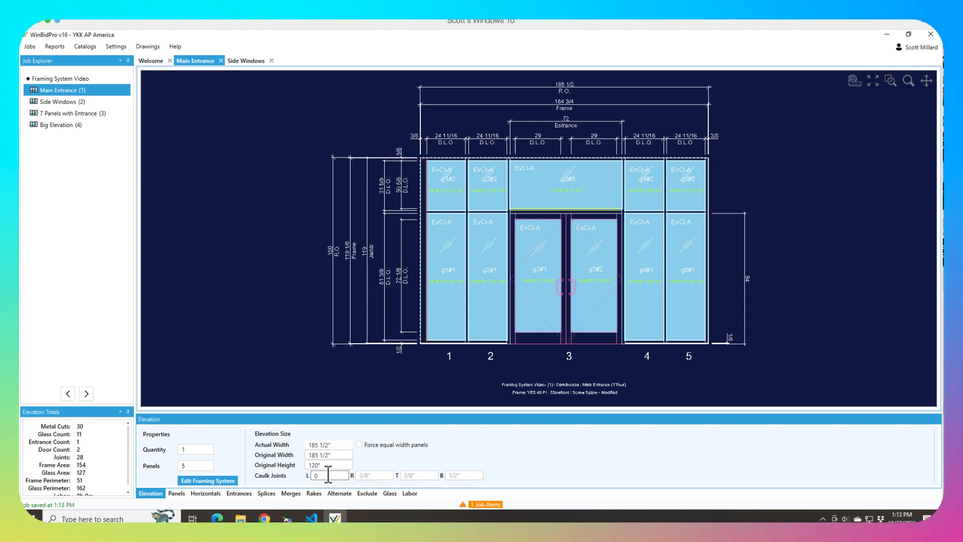
pyautogui.press('Tab')
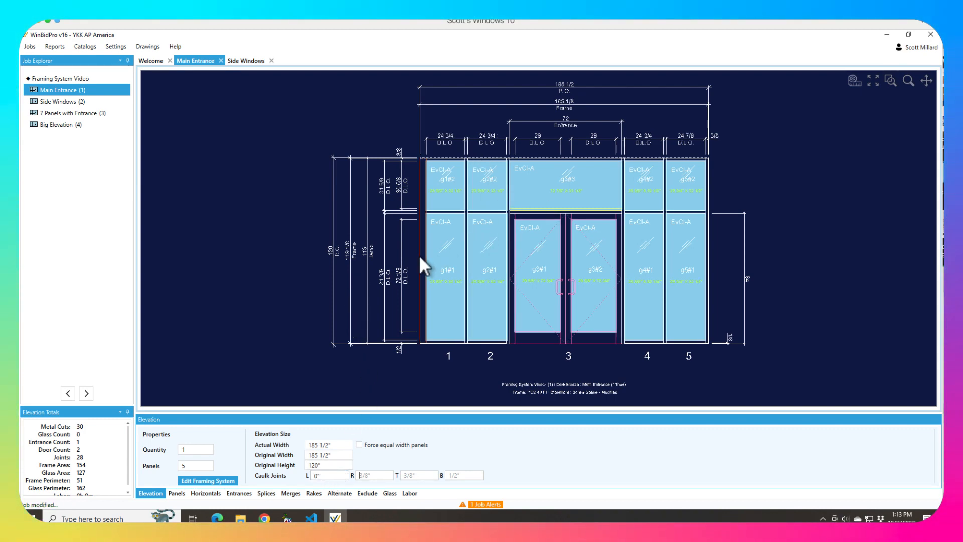
pyautogui.scroll(5, 419, 255)
pyautogui.scroll(-5, 423, 260)
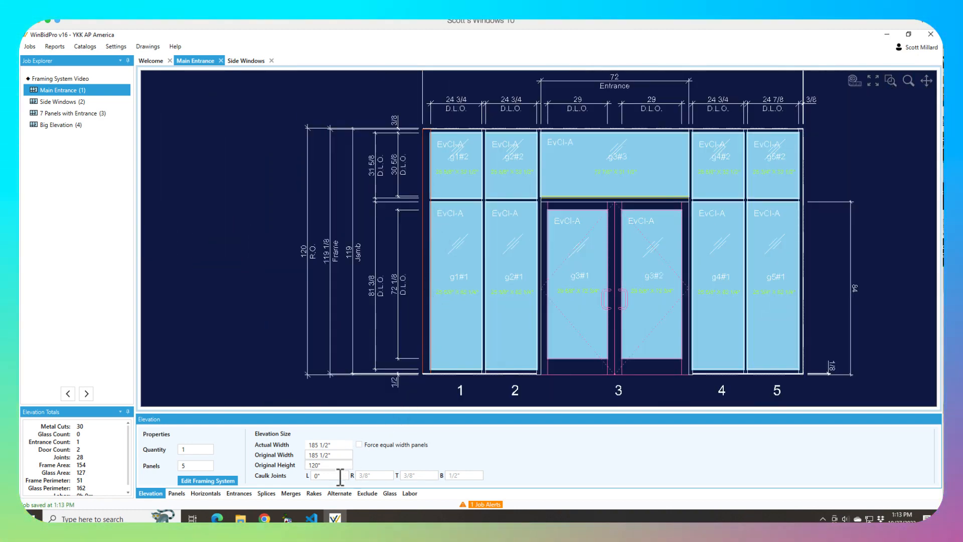
pyautogui.click(341, 493)
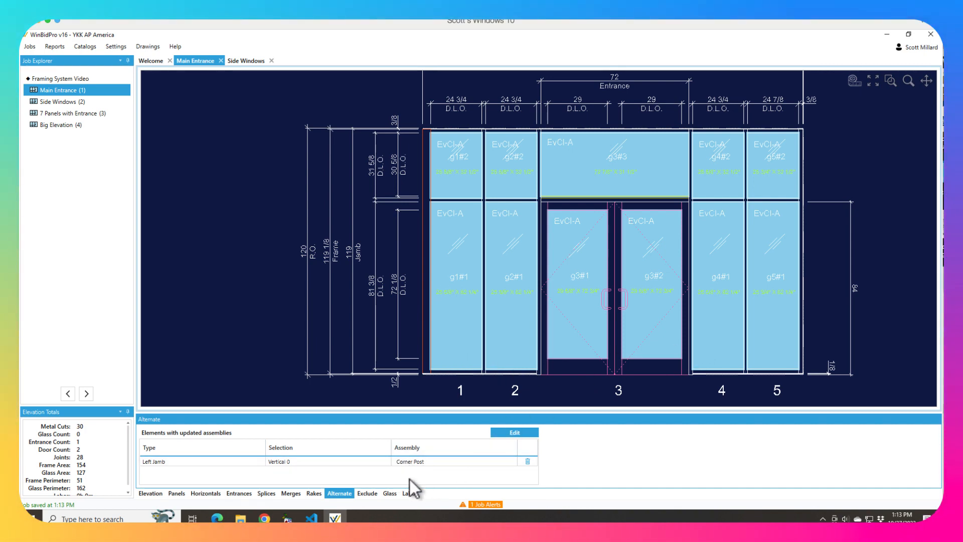
pyautogui.click(241, 60)
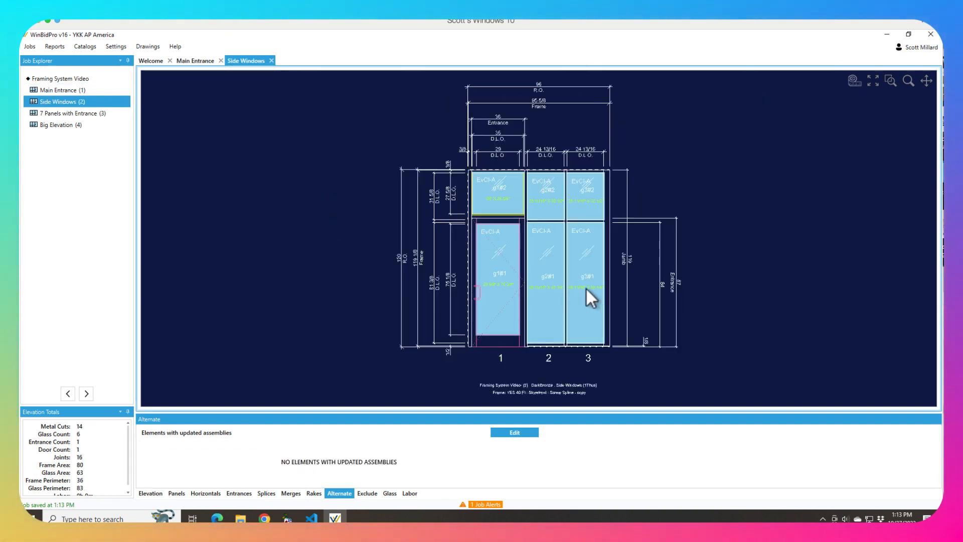